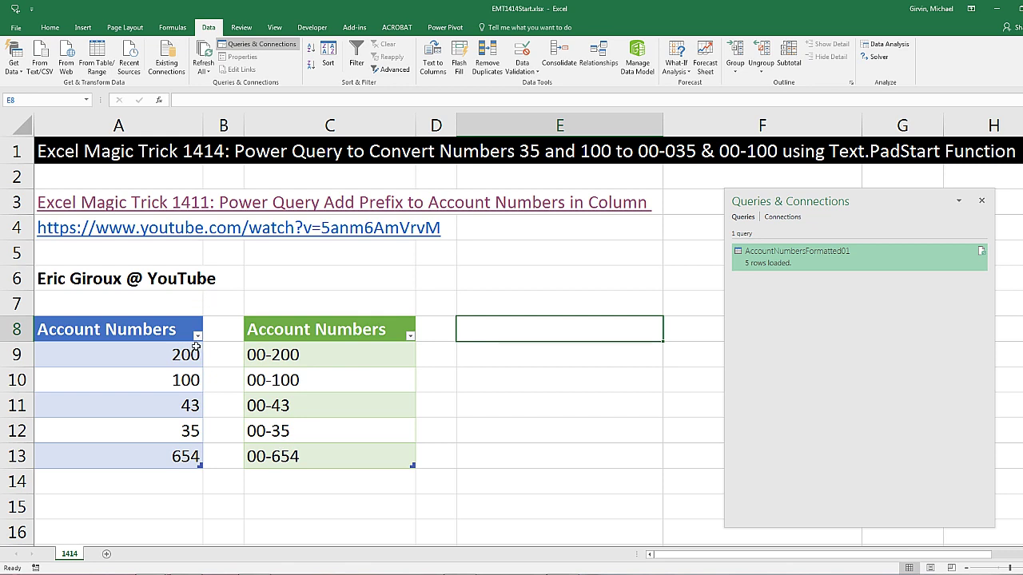
Move from the earlier result table to cell A9 in the source Account Numbers table
left_click(316, 351)
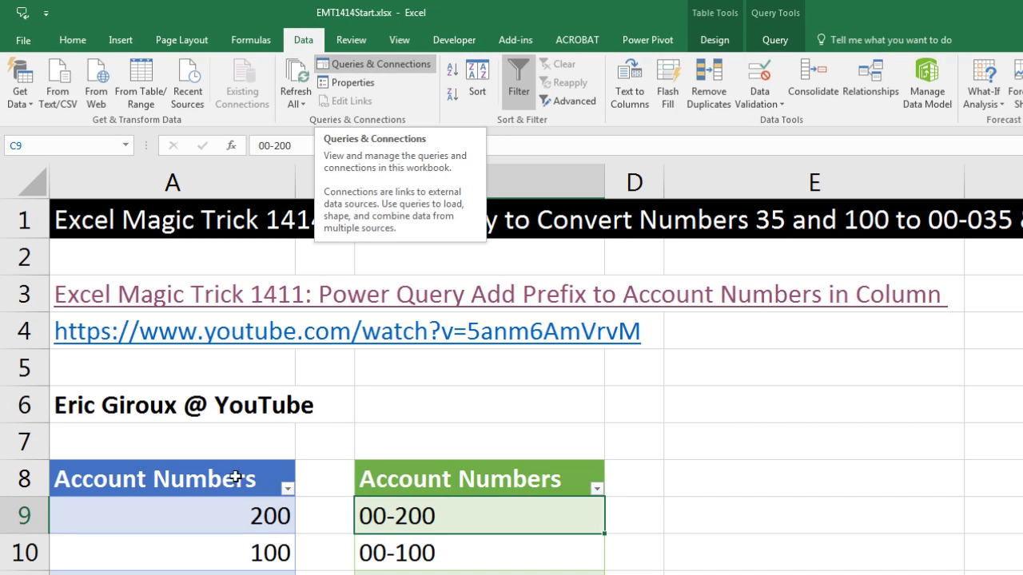
left_click(195, 516)
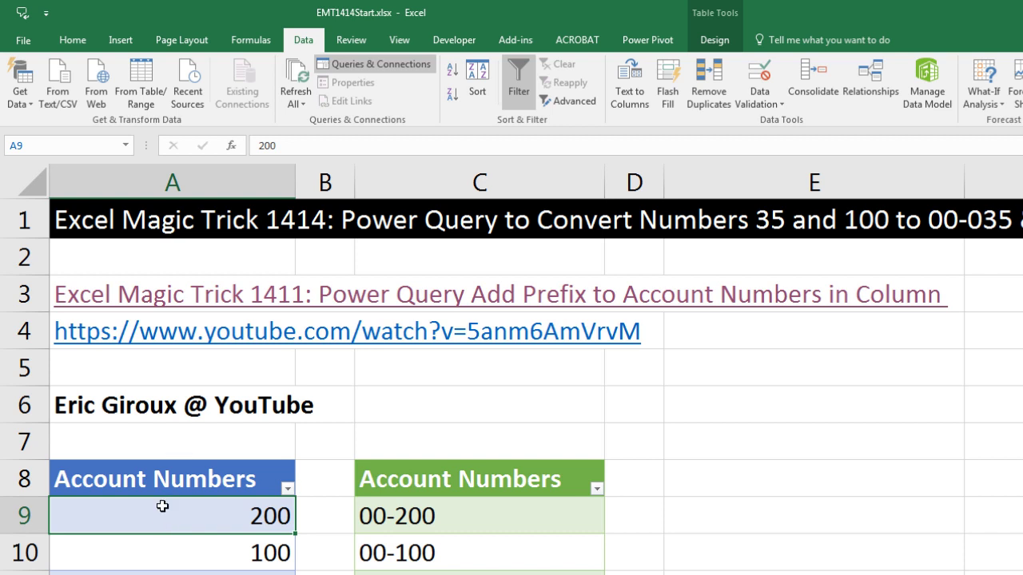
Load the Account Numbers table into Power Query and retype its column as Text, replacing the existing conversion
left_click(148, 94)
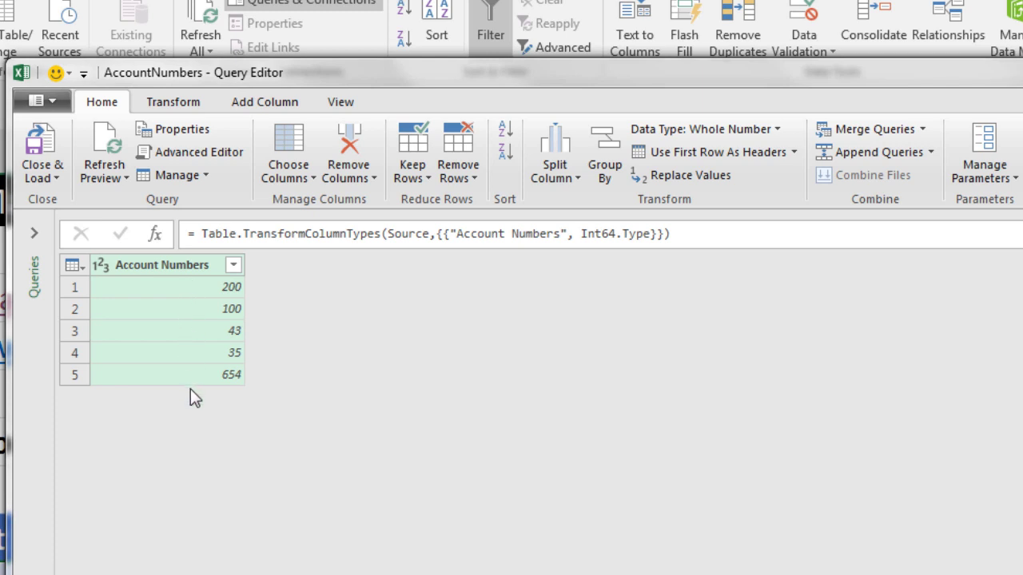
left_click(100, 269)
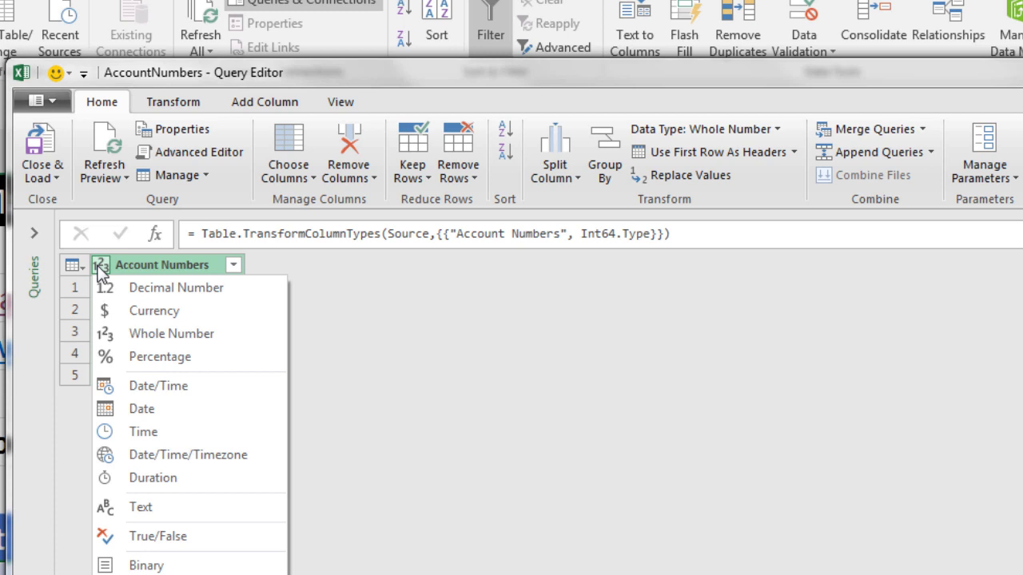
left_click(152, 508)
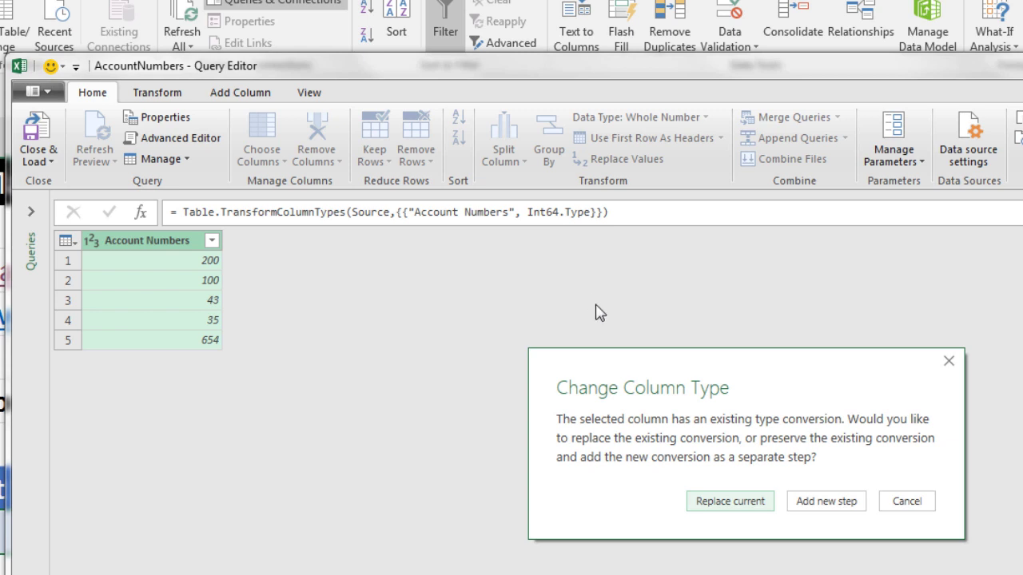
left_click(732, 507)
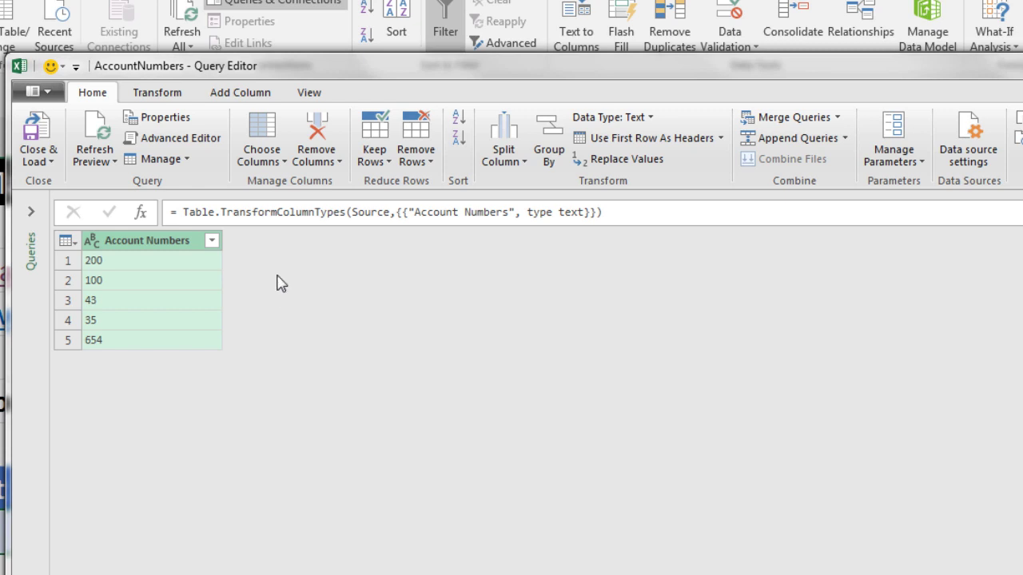
Start a custom column and name it Formatted Numbers
left_click(252, 94)
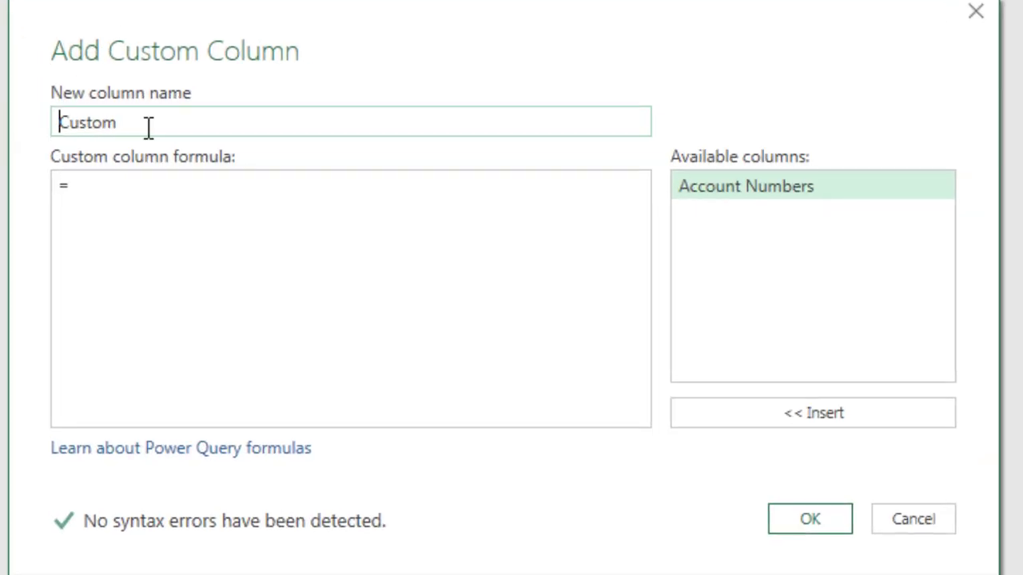
left_click_drag(146, 125, 11, 125)
type("Formatted Numbe")
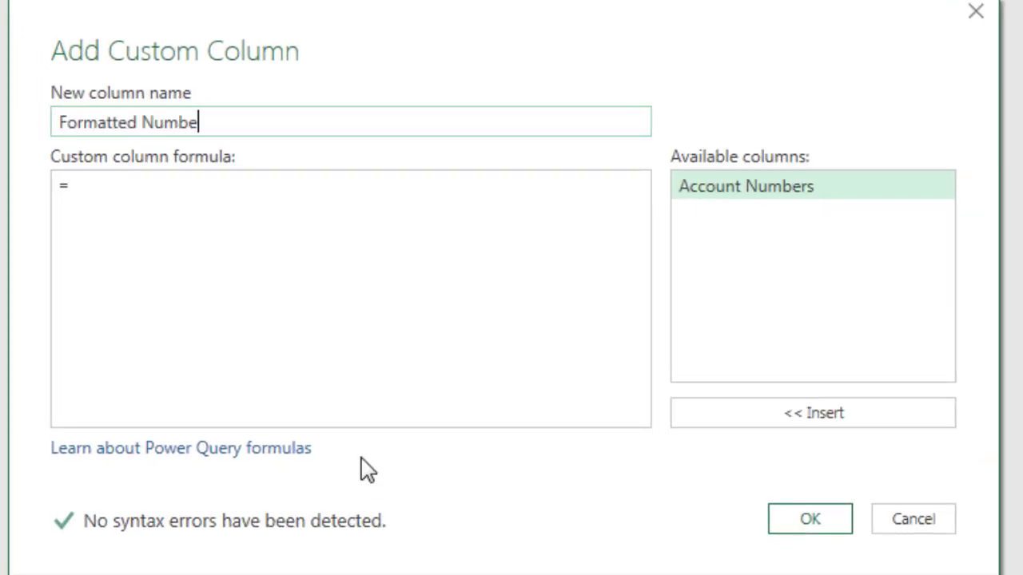
type("rs")
Enter the formula = Text.PadStart([Account Numbers],3,"0"), fixing the typo, and confirm the column
left_click(105, 185)
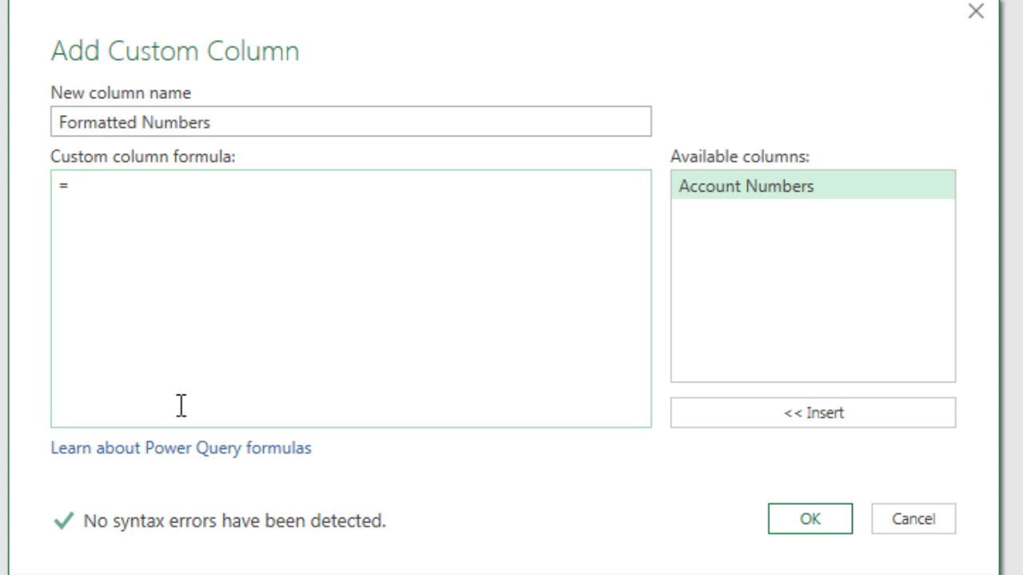
type("Text.Pas")
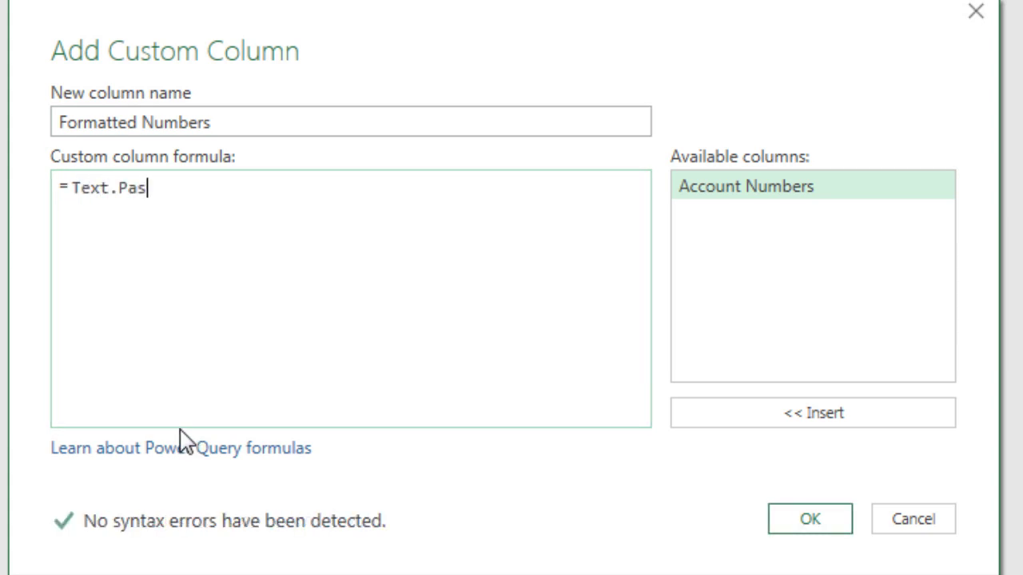
type("Start")
left_click(147, 189)
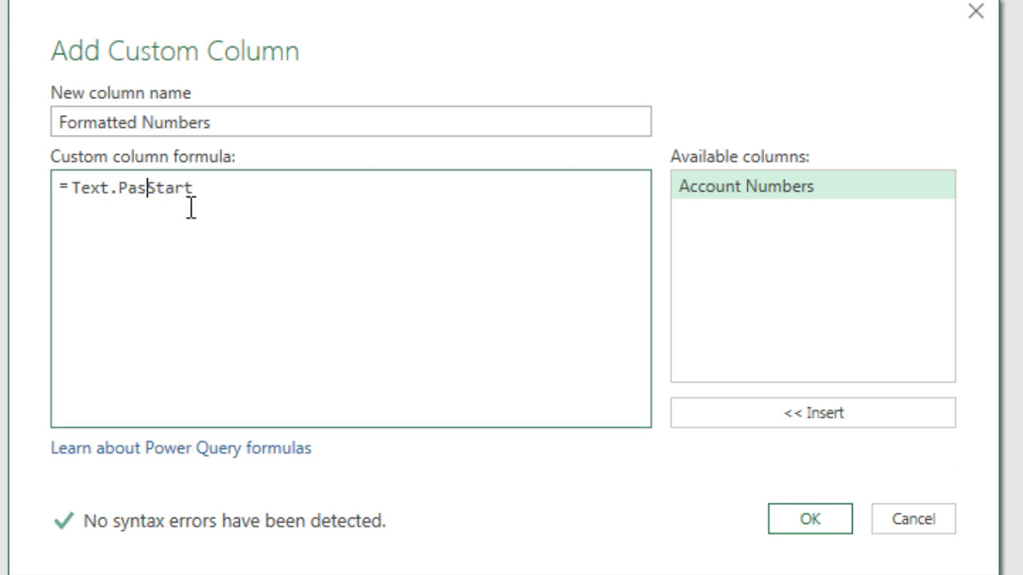
key("BackSpace")
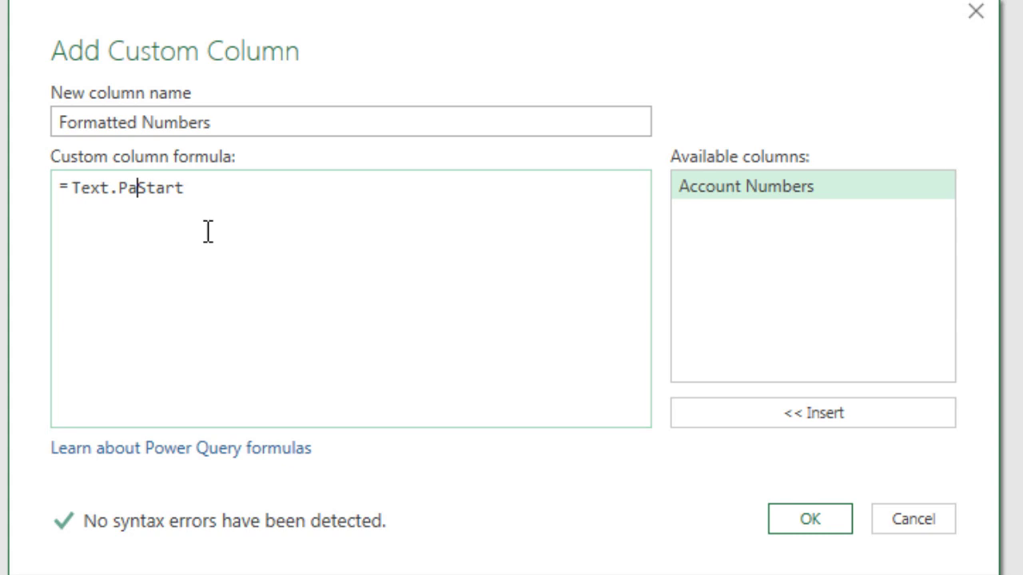
type("d")
left_click(237, 195)
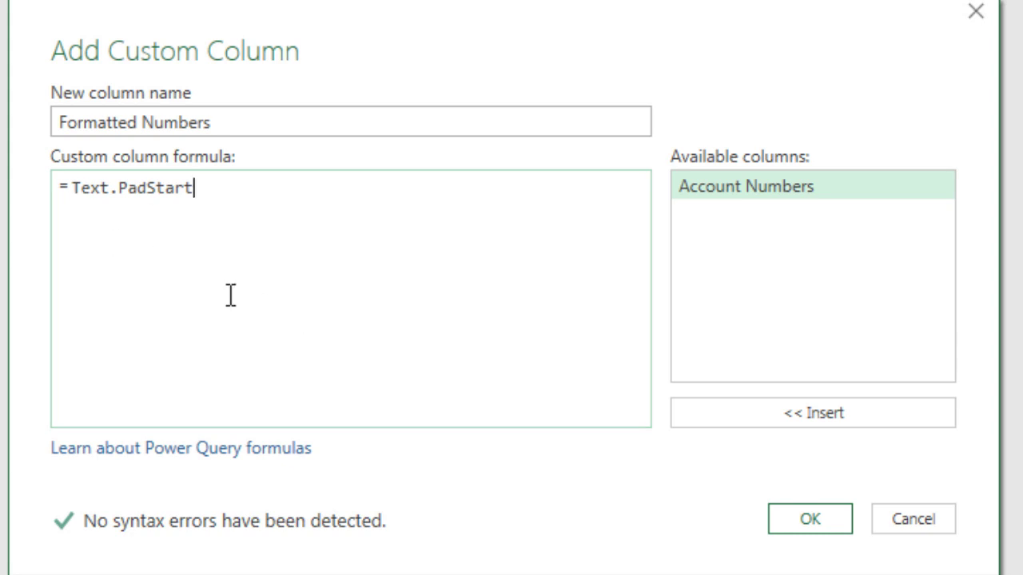
type("(")
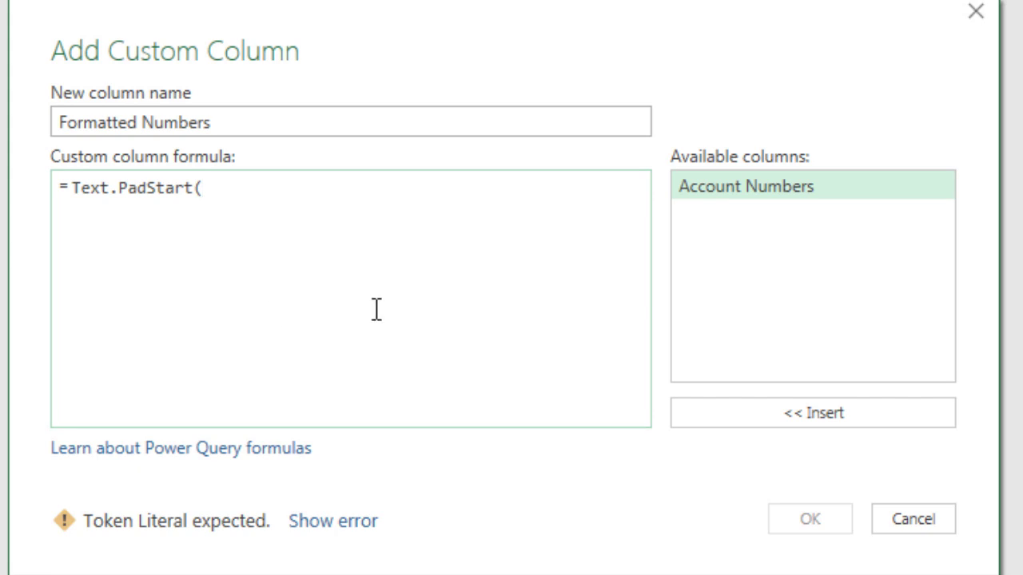
double_click(737, 190)
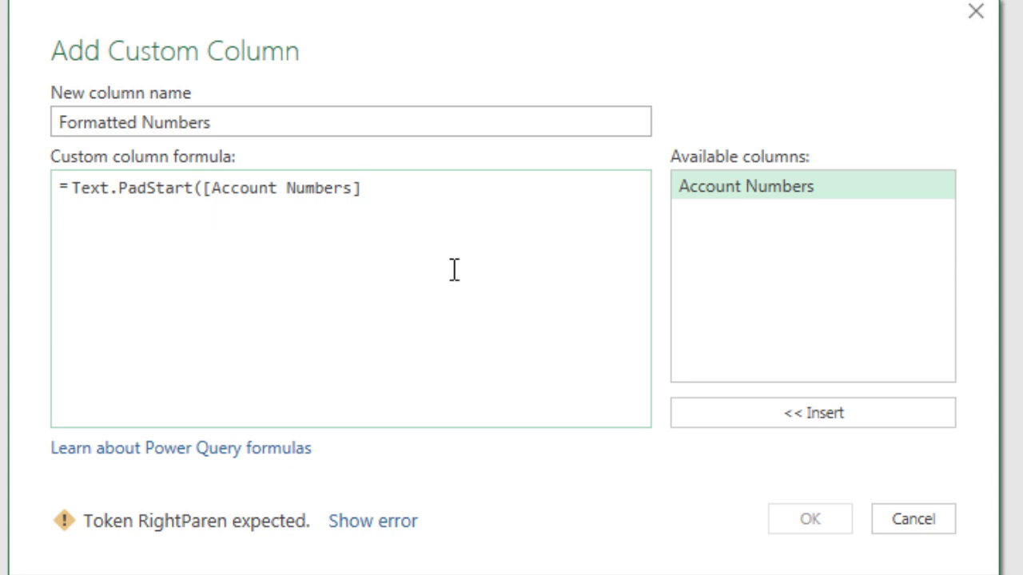
type(",3,\"")
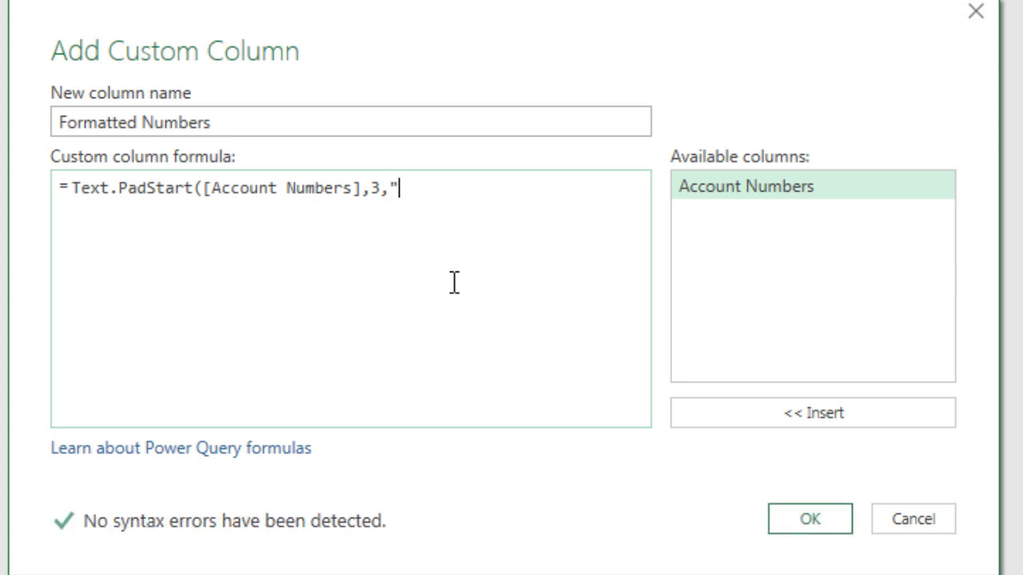
type("0")
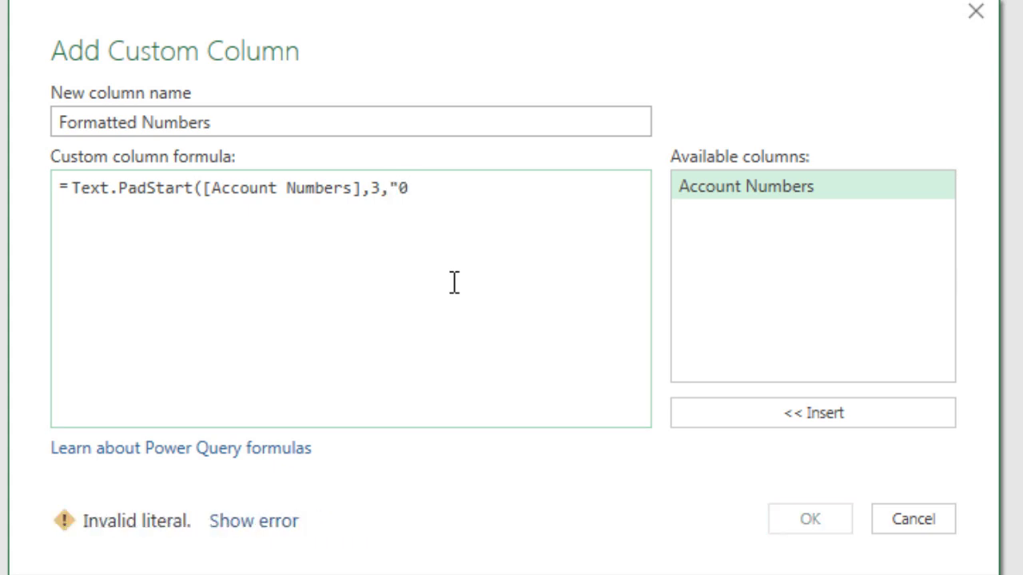
type("\"")
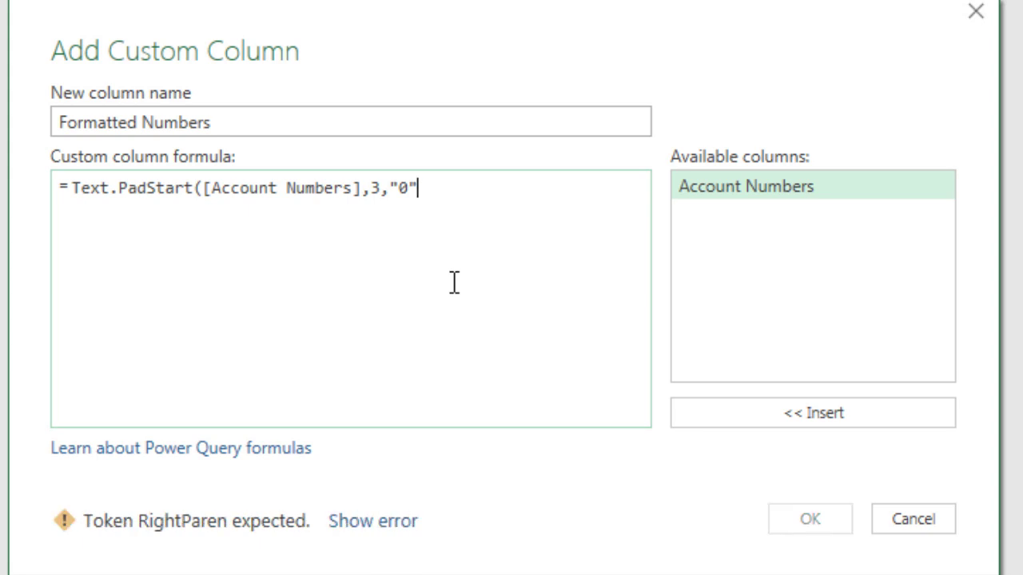
type(")")
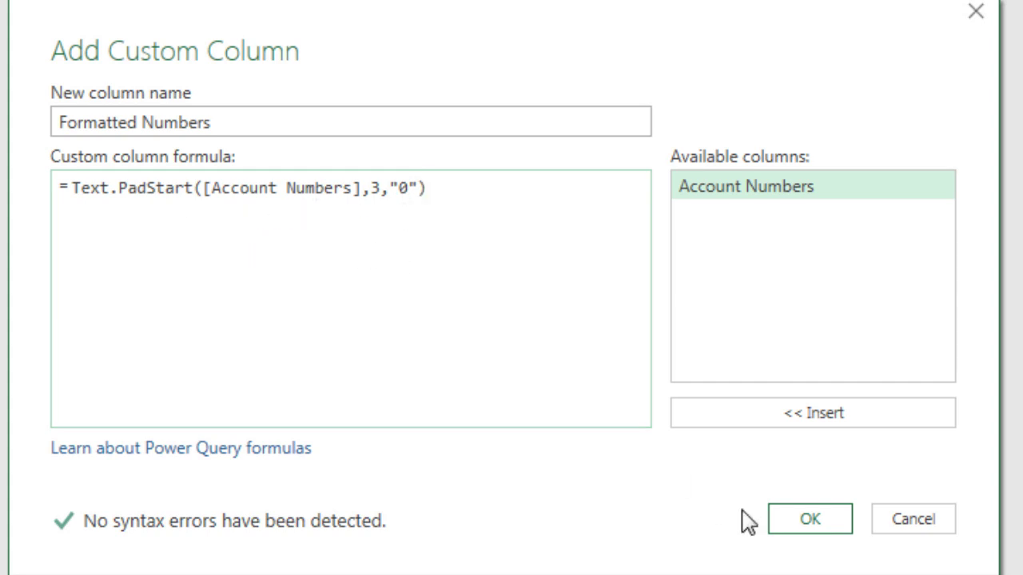
left_click(827, 527)
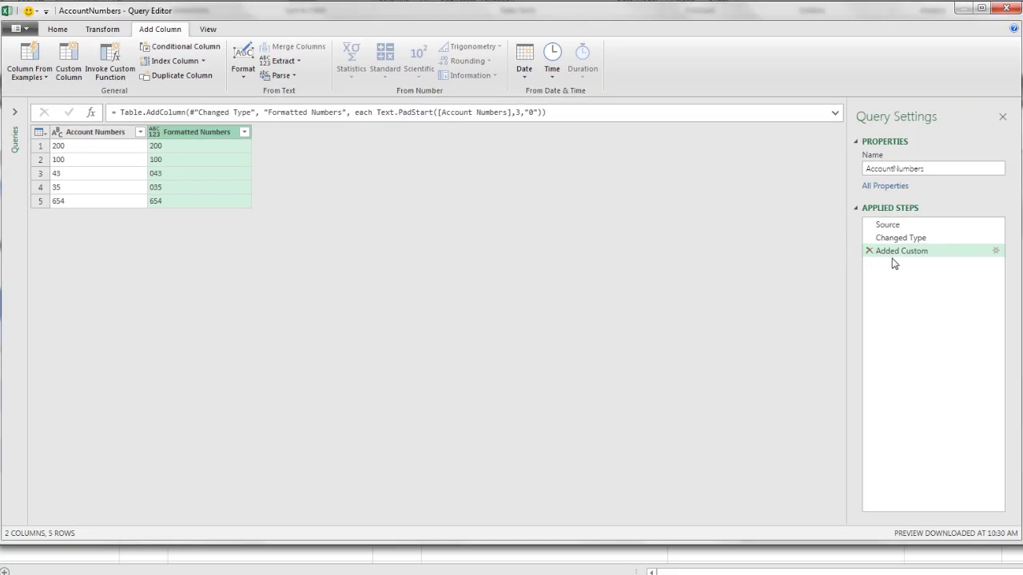
Reopen the custom column step and prefix its formula with "00-"&
left_click(994, 253)
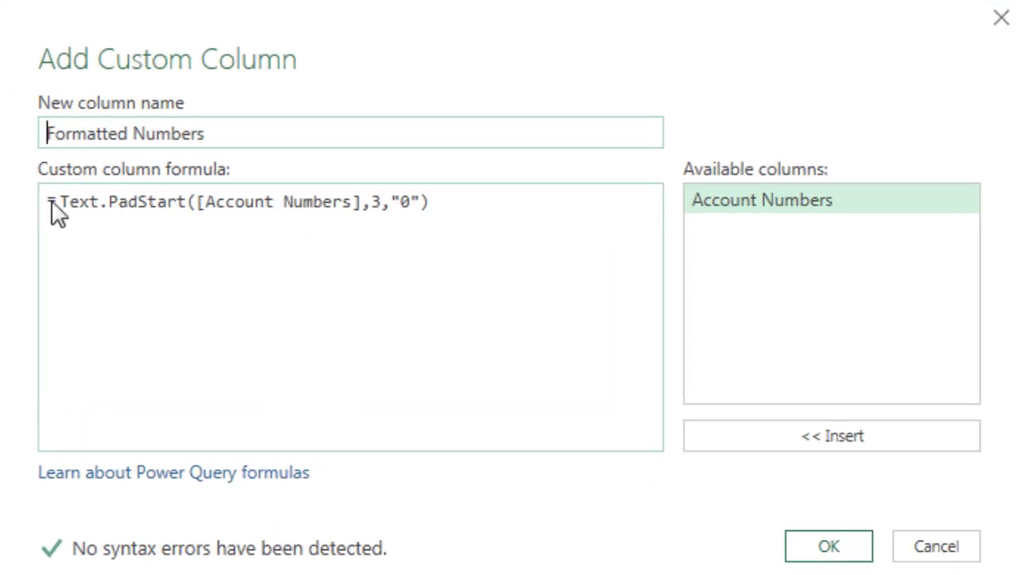
left_click(64, 210)
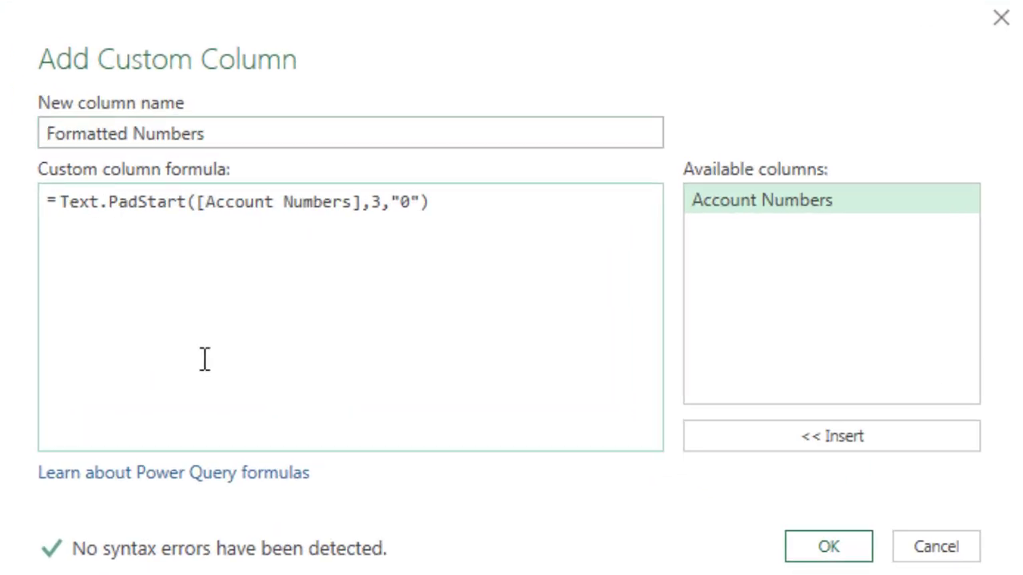
type("\"00-")
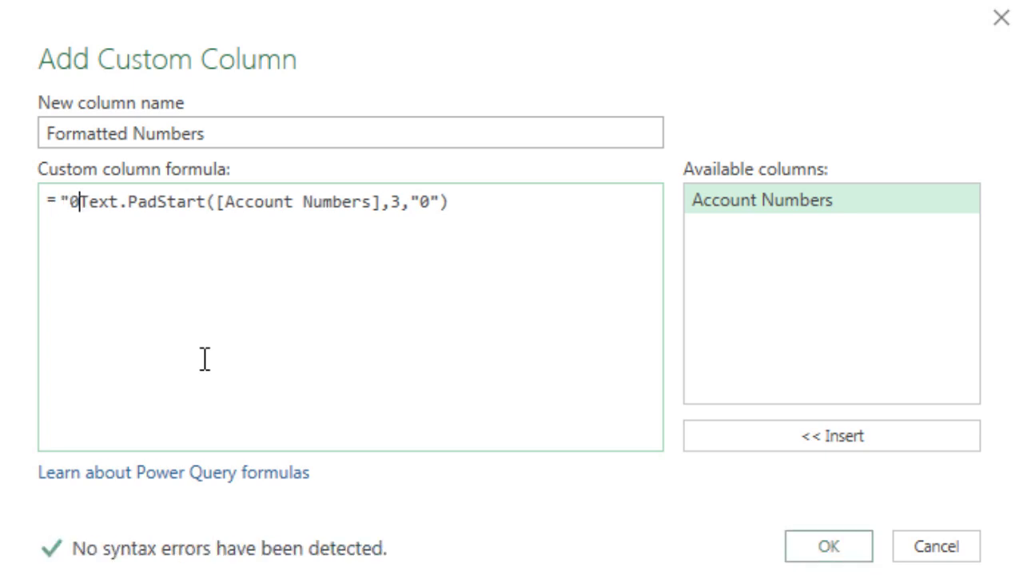
type("\"")
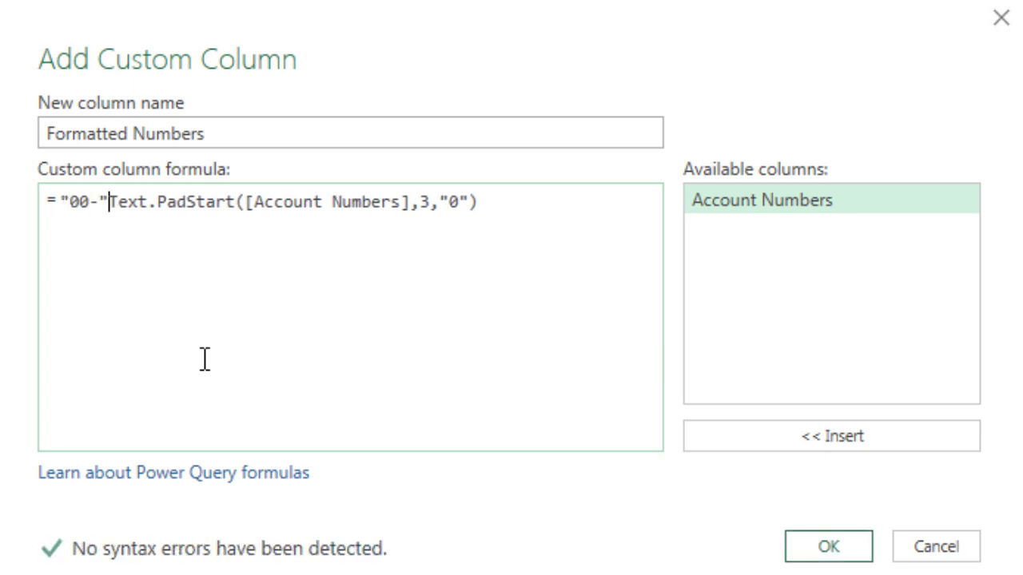
type("&")
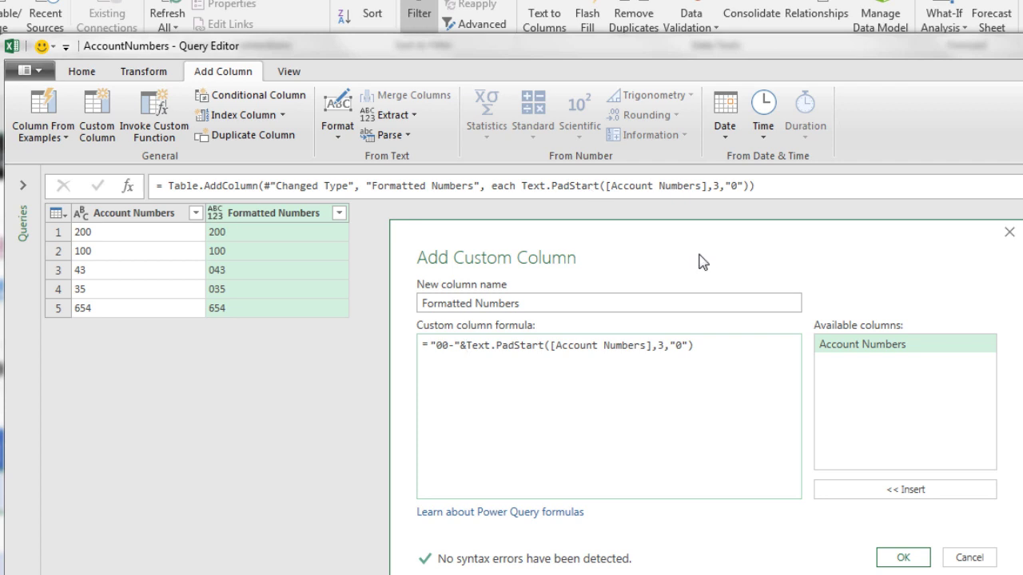
Apply the "00-" prefixed formula and remove the original Account Numbers column from the query
left_click(903, 557)
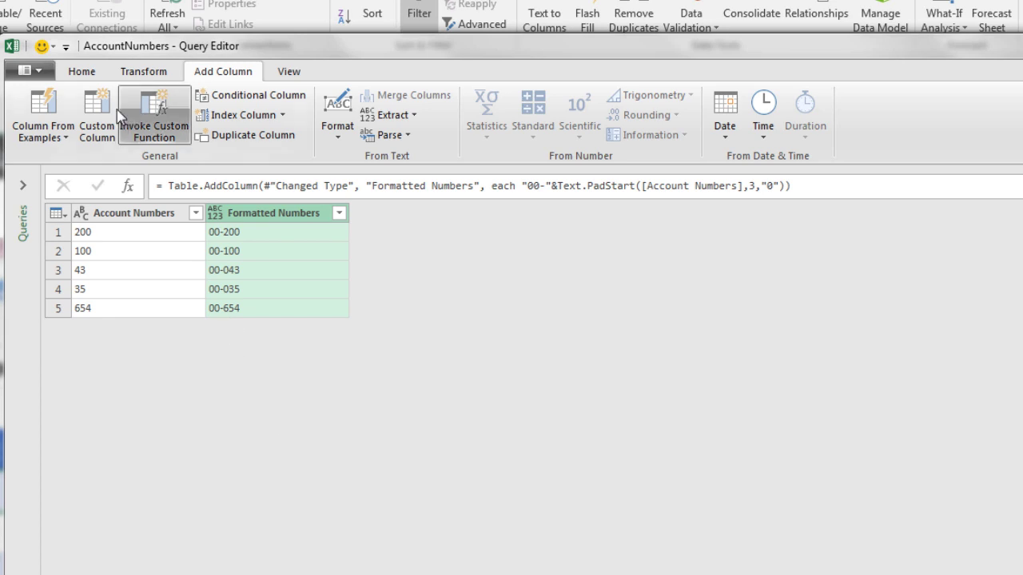
left_click(92, 74)
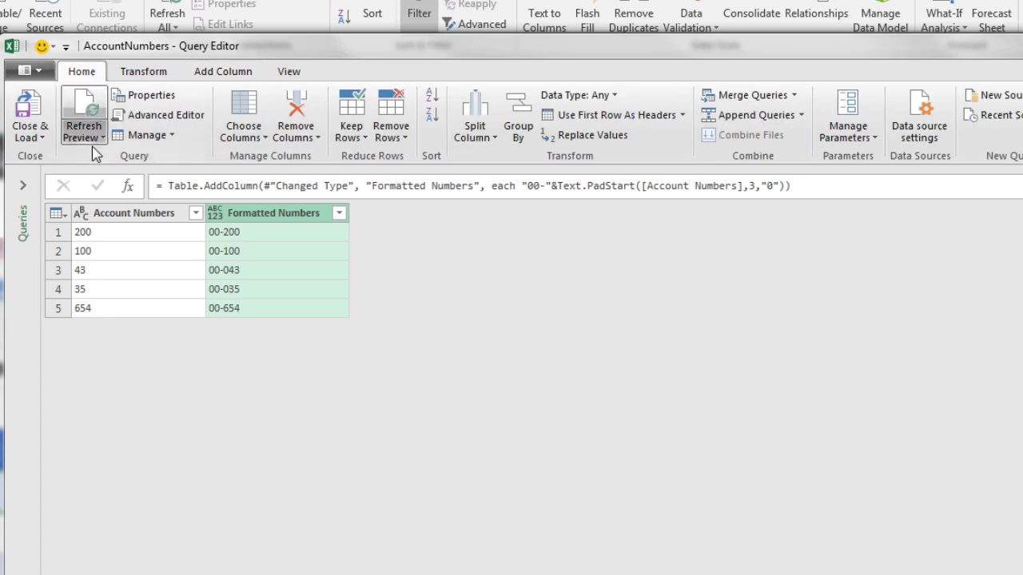
right_click(122, 221)
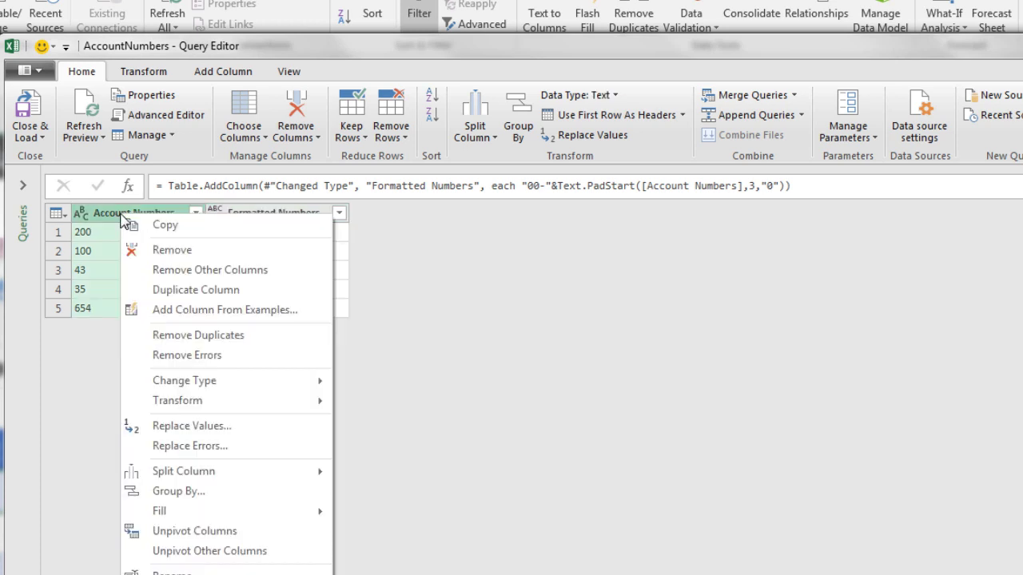
left_click(152, 251)
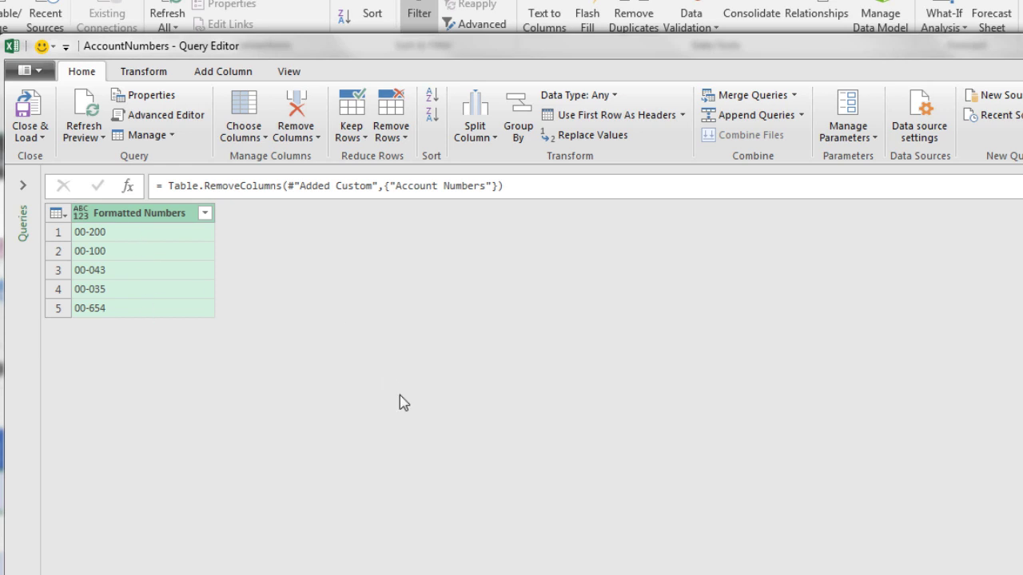
left_click(44, 137)
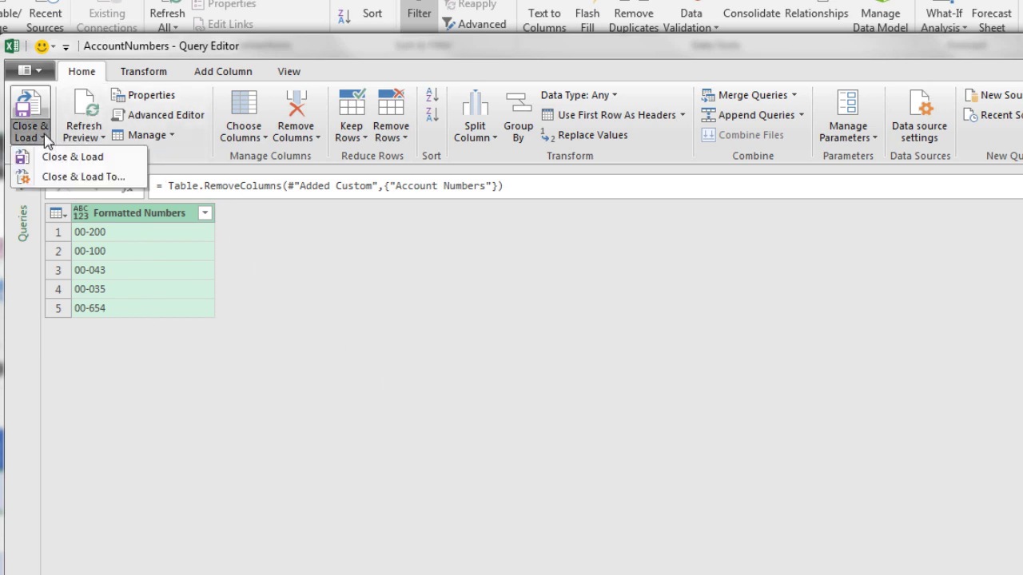
Load the Formatted Numbers query as a table on the existing worksheet at cell E8
left_click(64, 179)
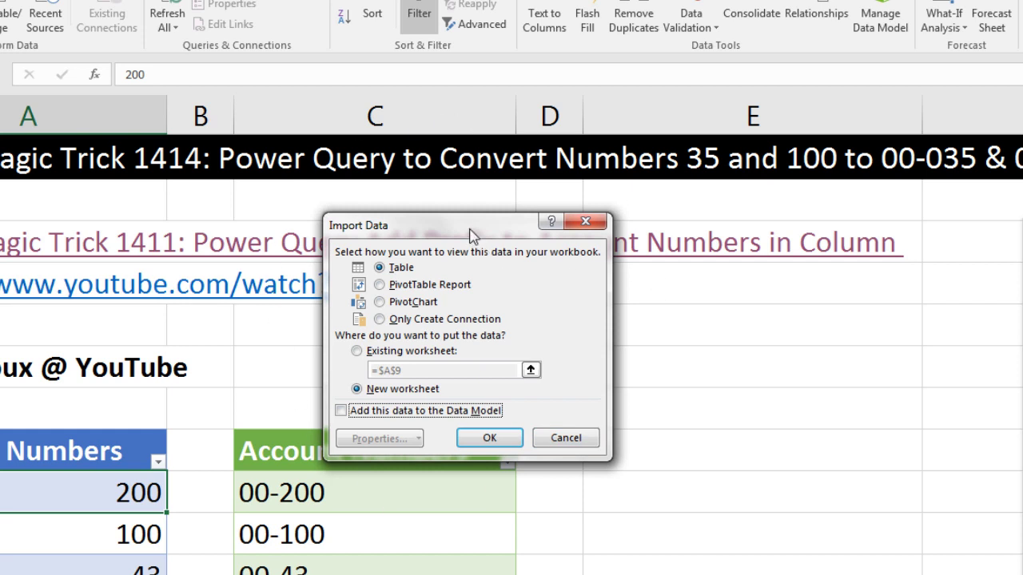
left_click_drag(471, 235, 750, 349)
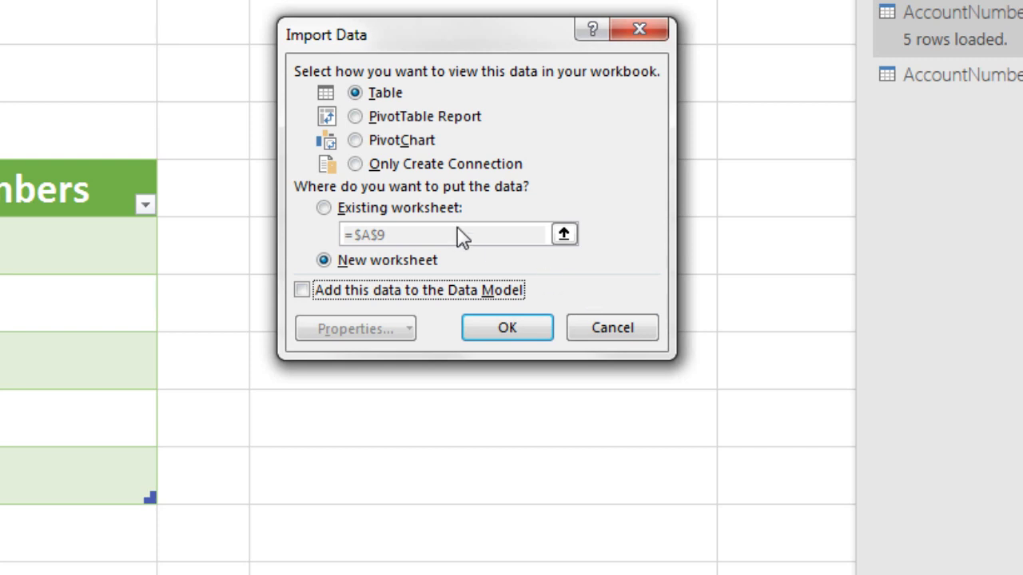
left_click(325, 209)
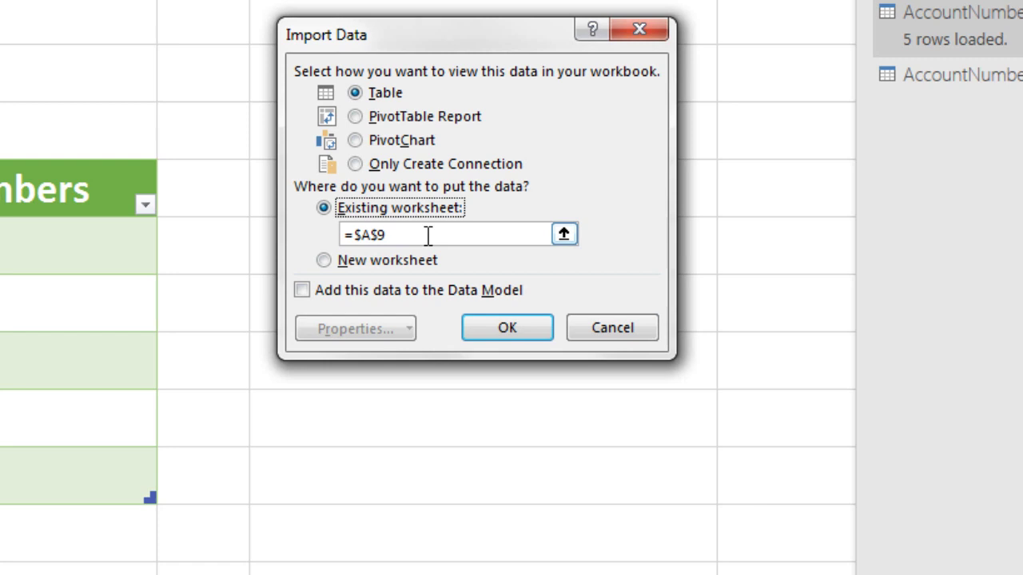
left_click(563, 234)
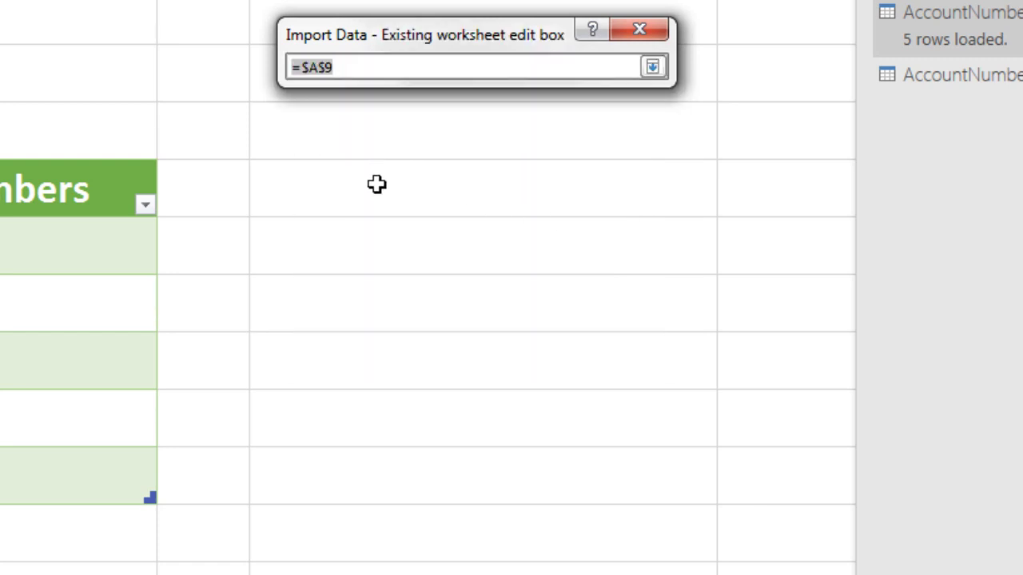
left_click(376, 185)
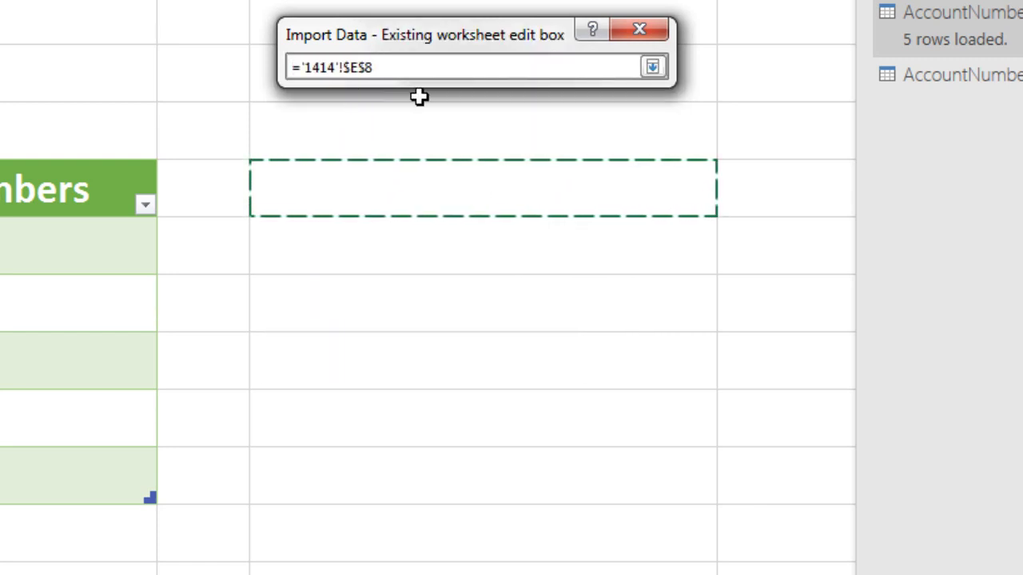
left_click(653, 68)
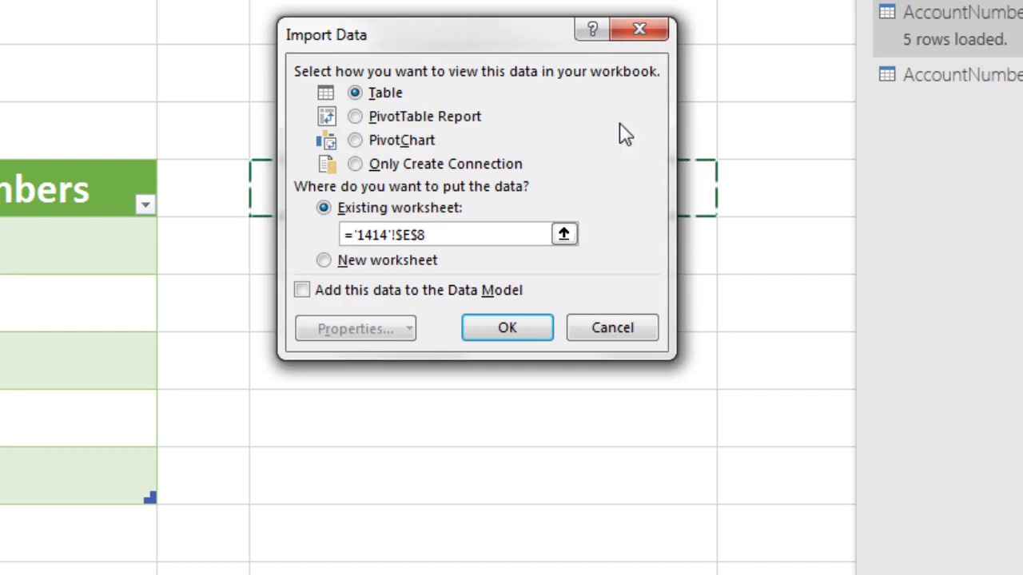
left_click(517, 326)
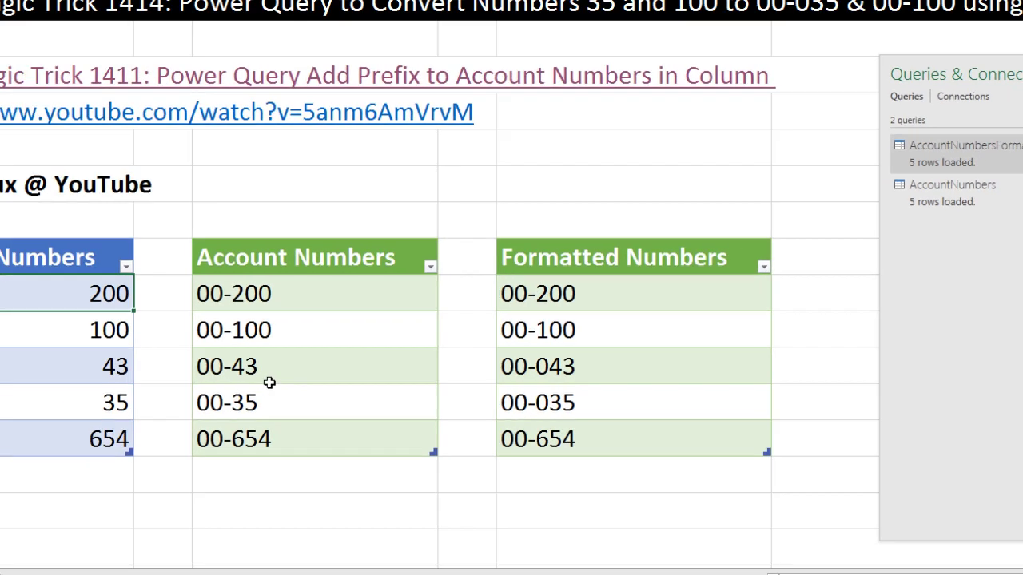
Change the account number in A10 from 100 to 9
left_click(128, 330)
double_click(128, 330)
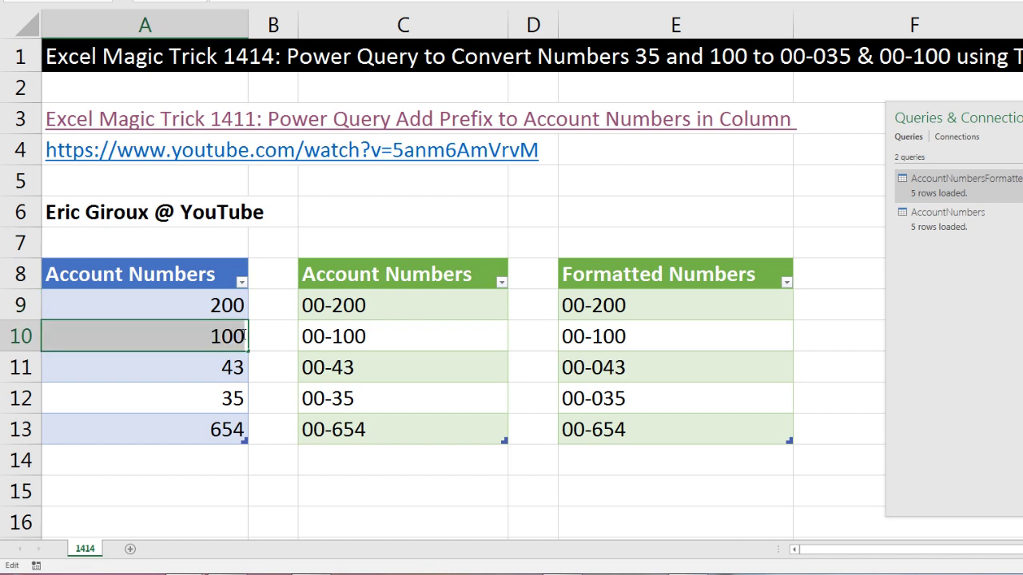
type("9")
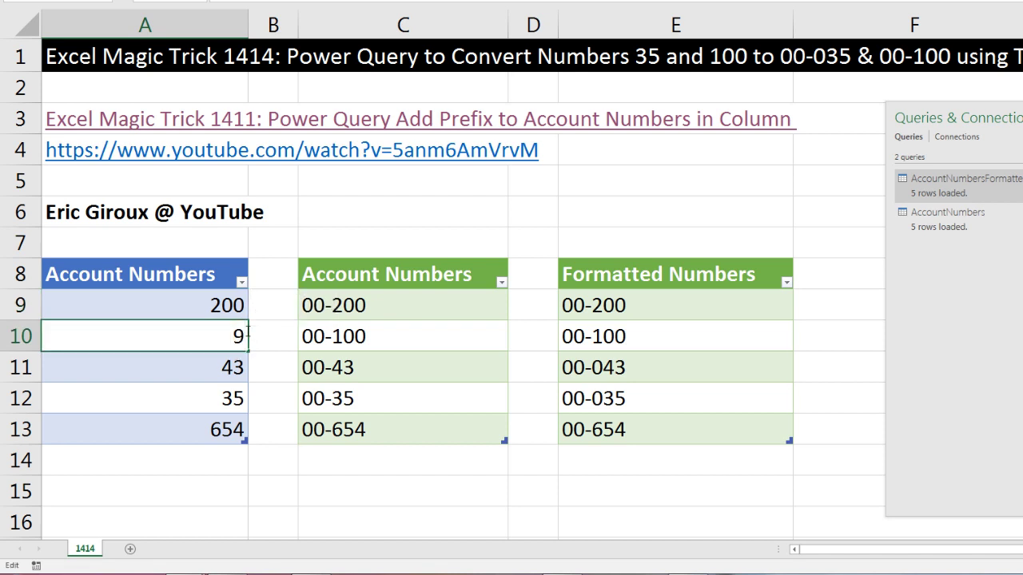
key("Return")
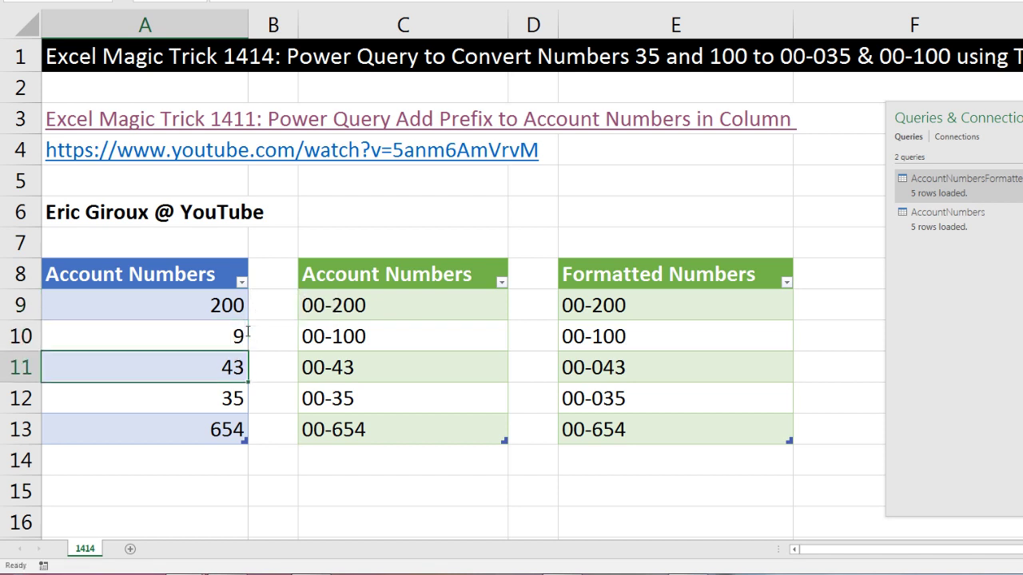
Refresh the Formatted Numbers query at E10 and the prefixed Account Numbers query at C10
right_click(600, 339)
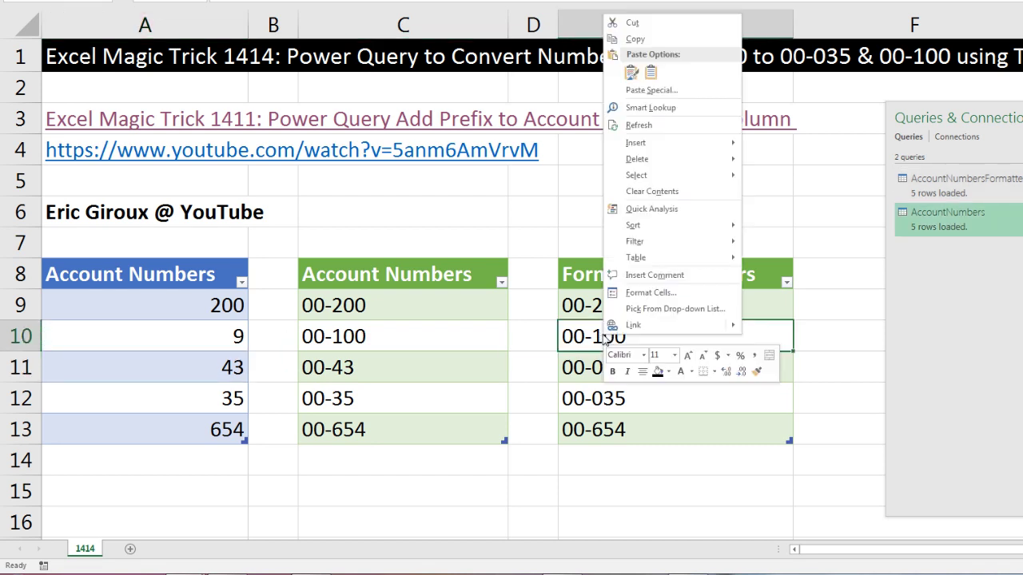
left_click(651, 127)
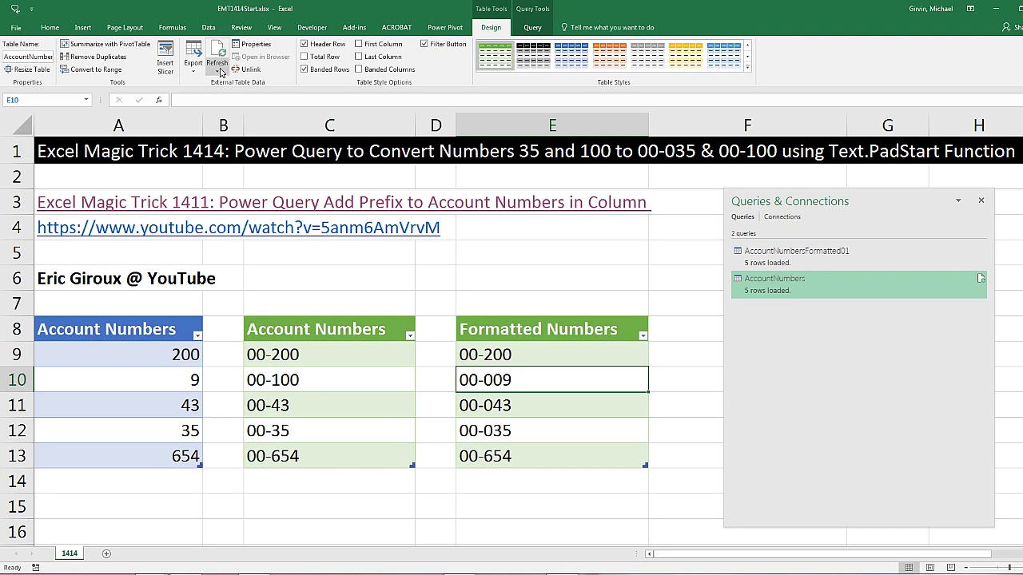
left_click(221, 72)
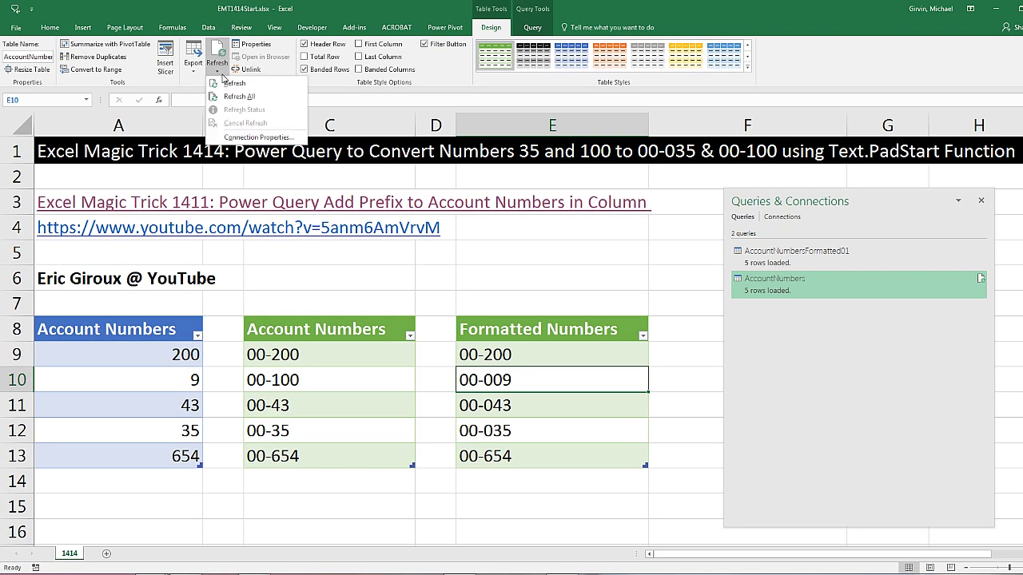
left_click(312, 357)
right_click(319, 382)
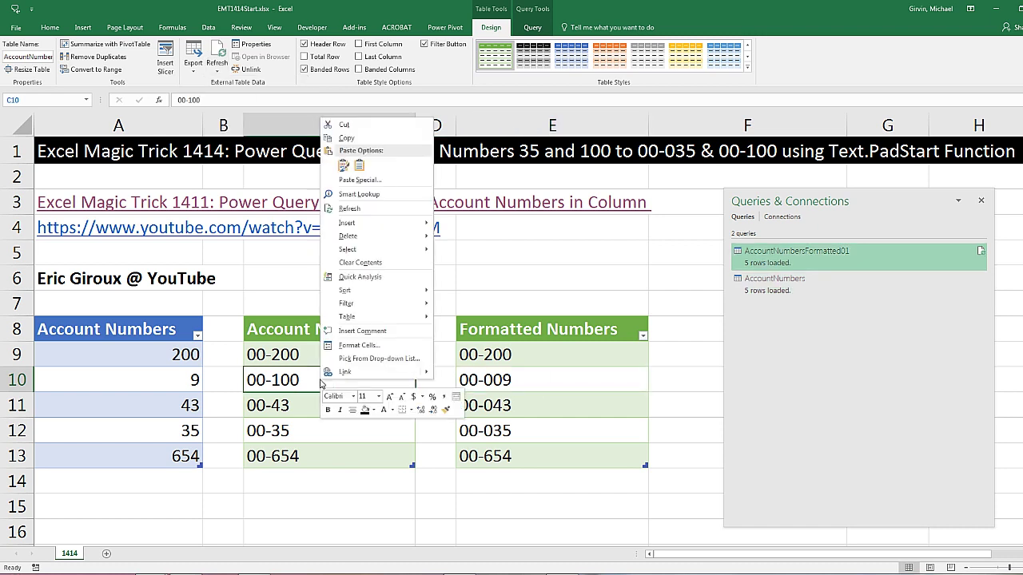
left_click(349, 208)
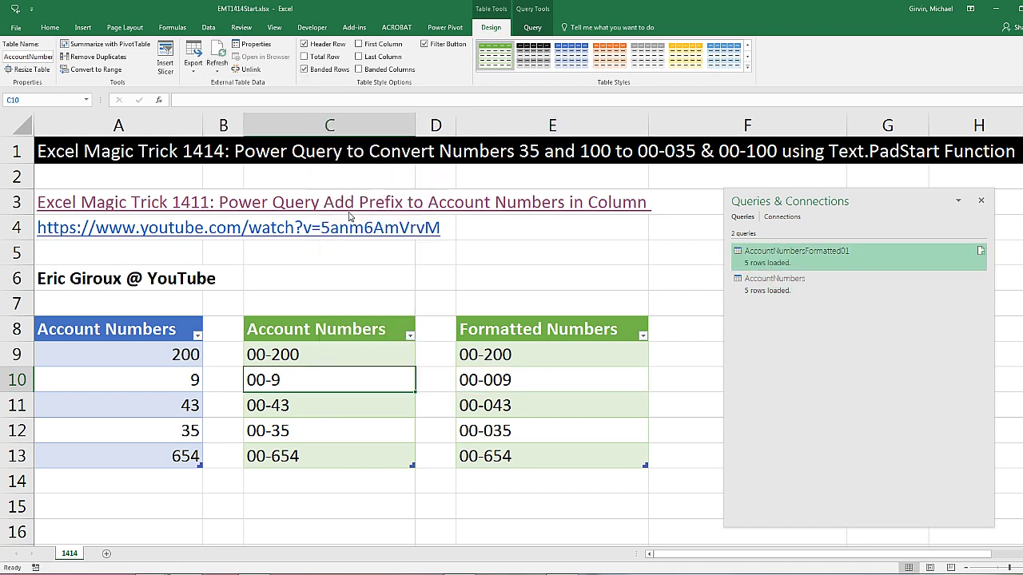